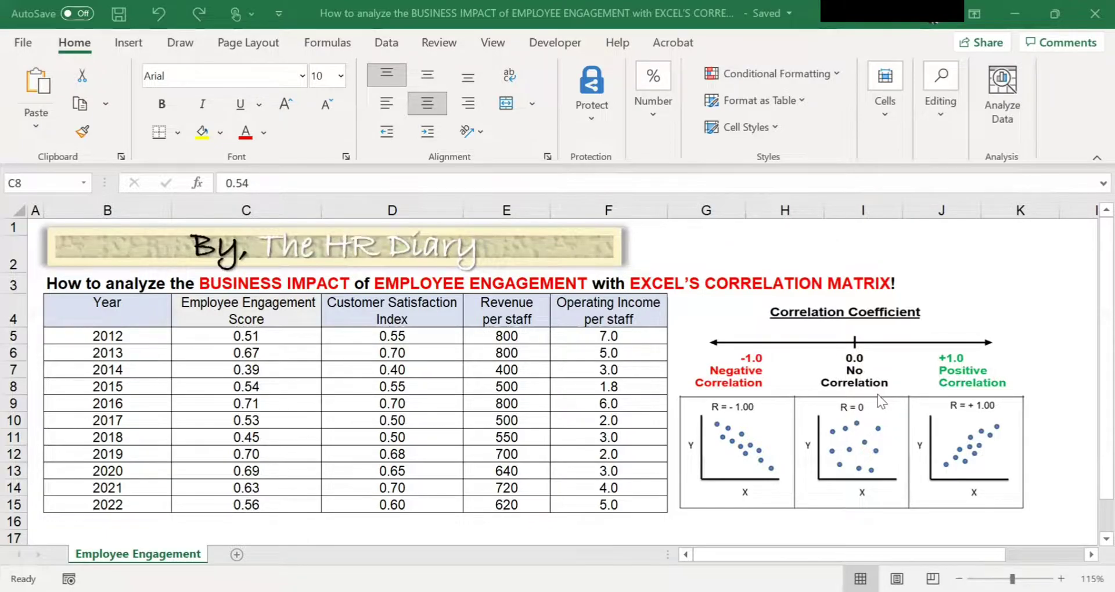
# Turn on the Analysis ToolPak in Excel Options' Add-ins manager and return to the worksheet.
pyautogui.click(23, 43)
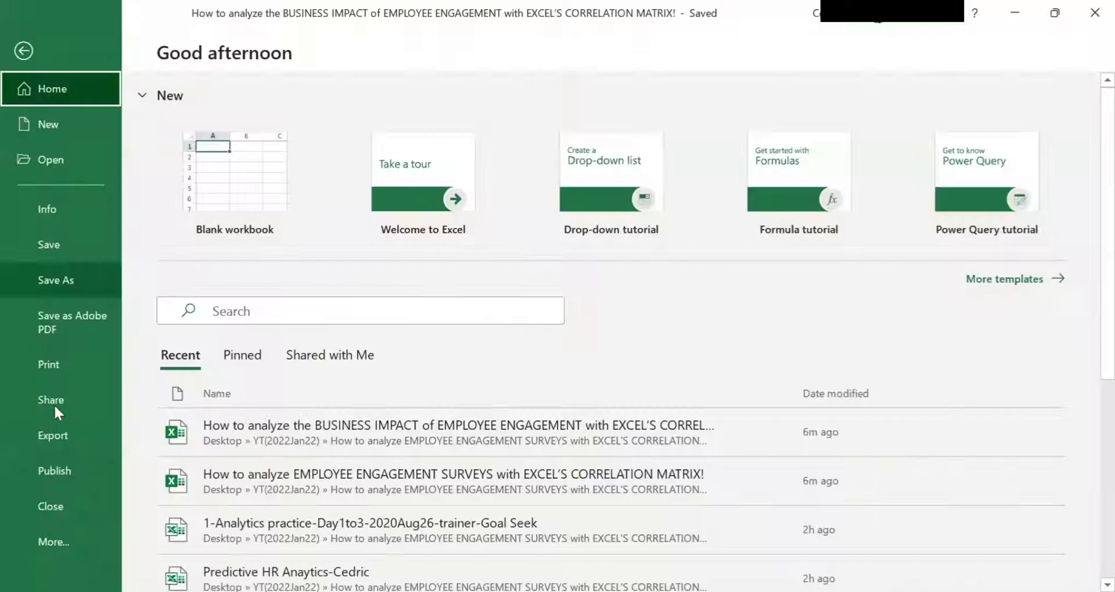
pyautogui.click(70, 534)
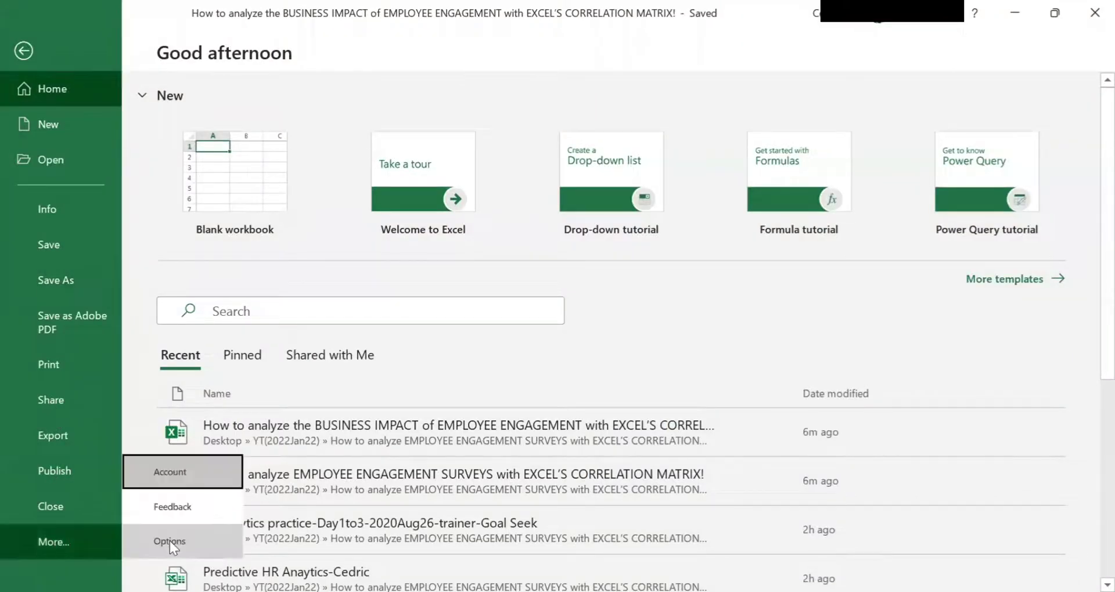
pyautogui.click(174, 537)
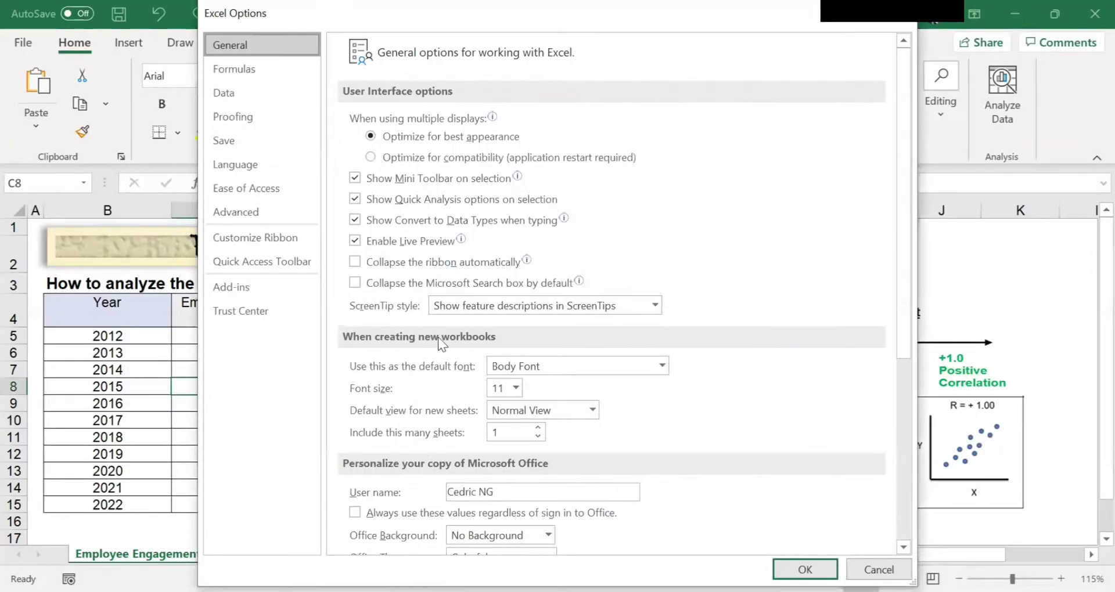
pyautogui.click(259, 288)
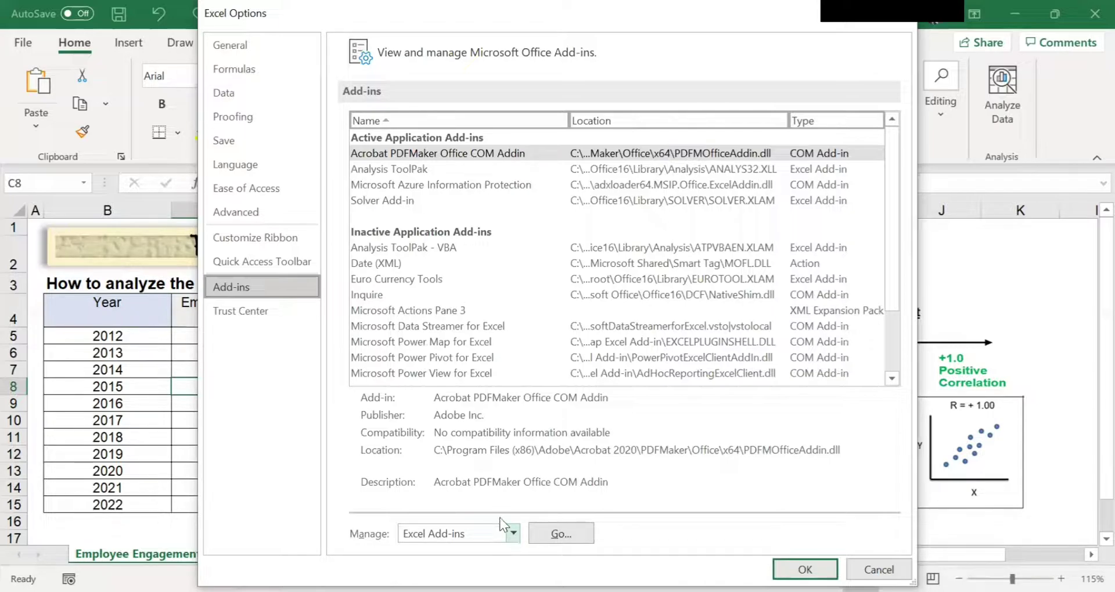
pyautogui.click(542, 525)
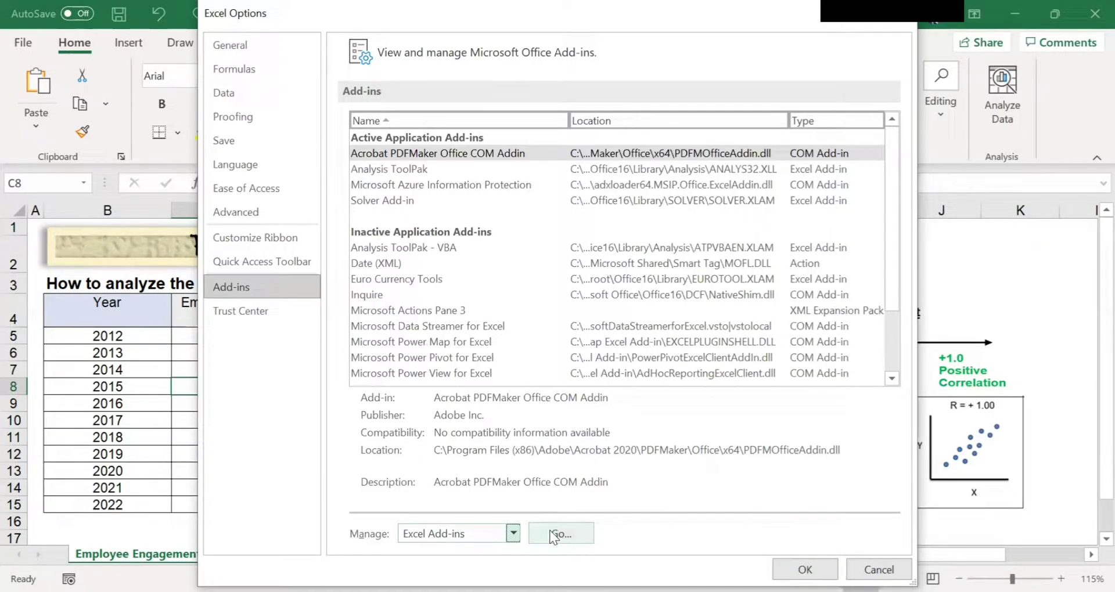
pyautogui.click(558, 538)
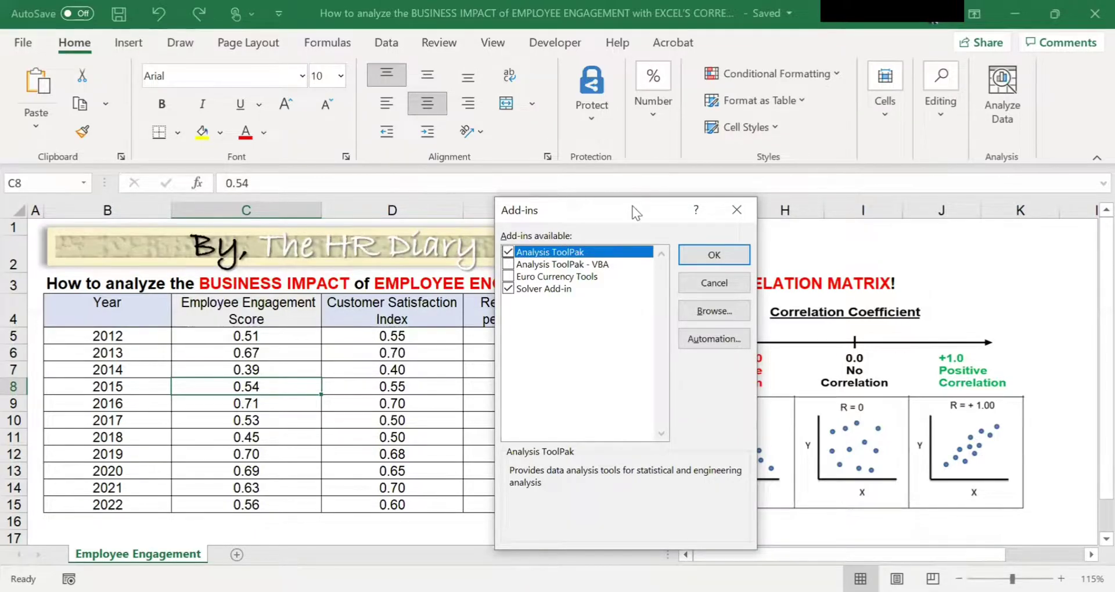
pyautogui.moveTo(636, 213); pyautogui.dragTo(630, 269)
pyautogui.click(707, 309)
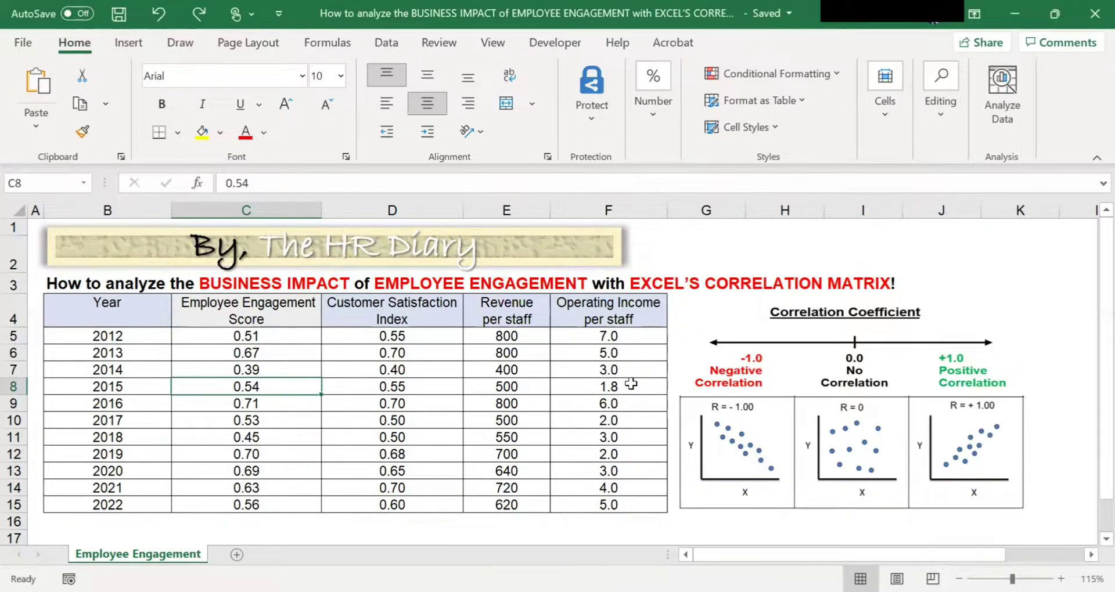
# Switch the ribbon to the Data tab to reach the Data Analysis command.
pyautogui.click(387, 43)
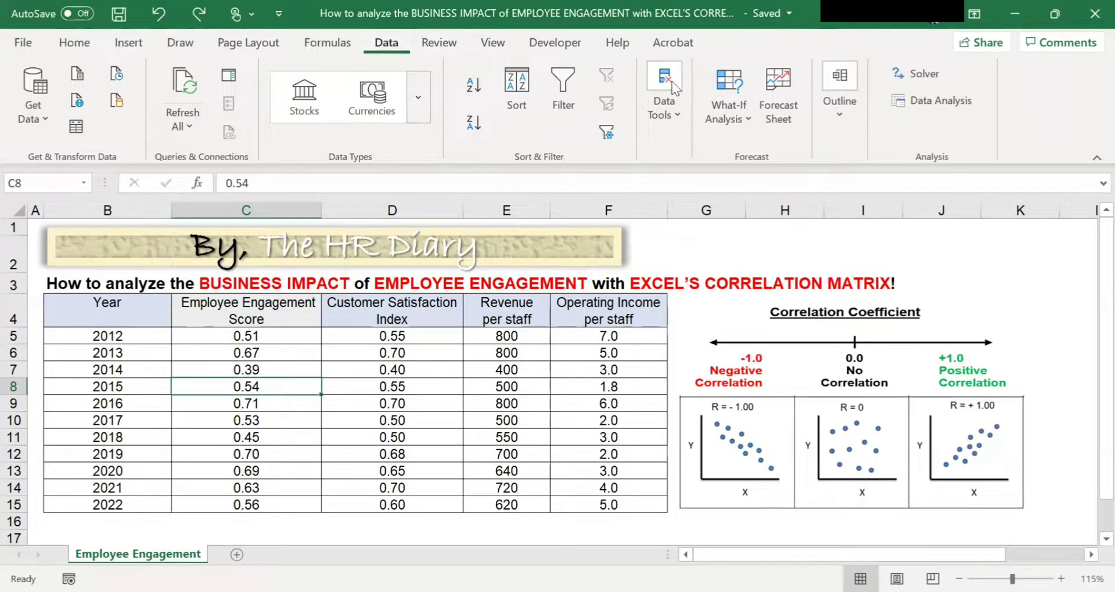
# Choose Correlation from the Data Analysis tools list.
pyautogui.click(939, 103)
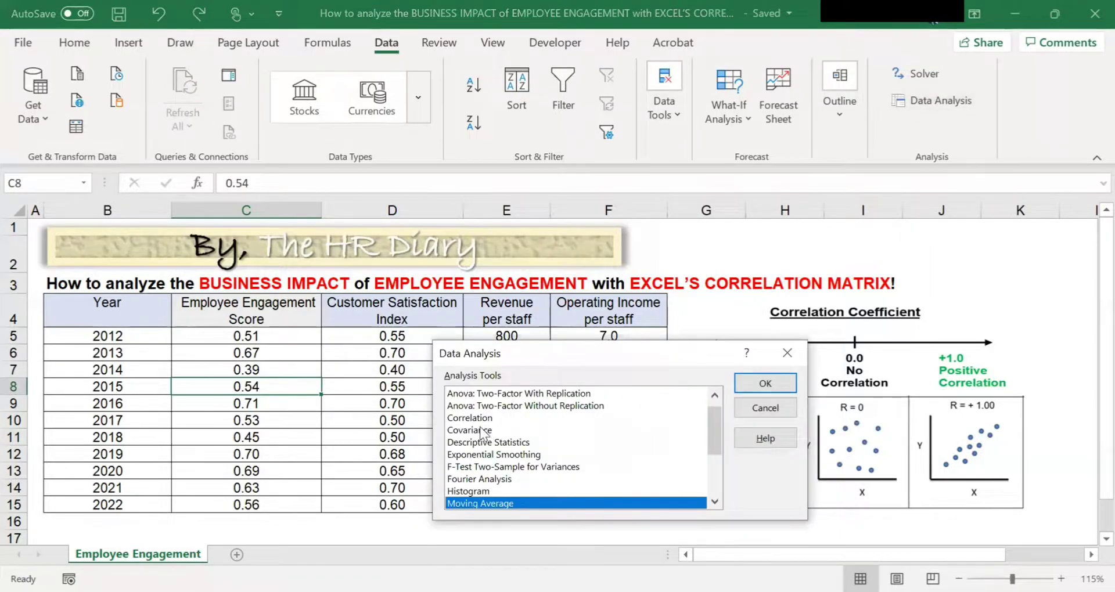
pyautogui.click(489, 418)
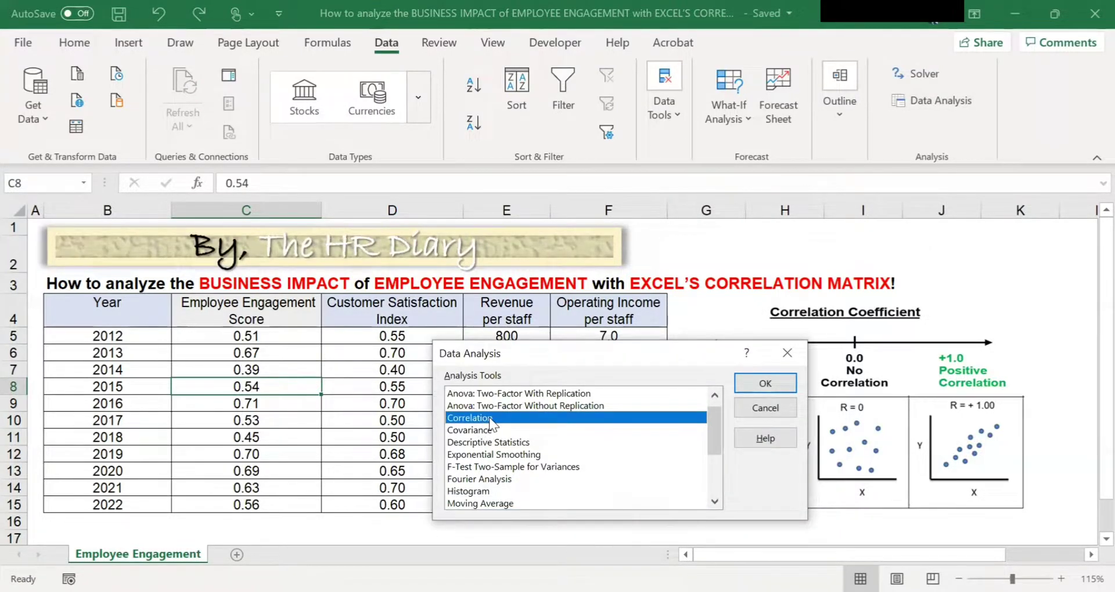
pyautogui.click(792, 392)
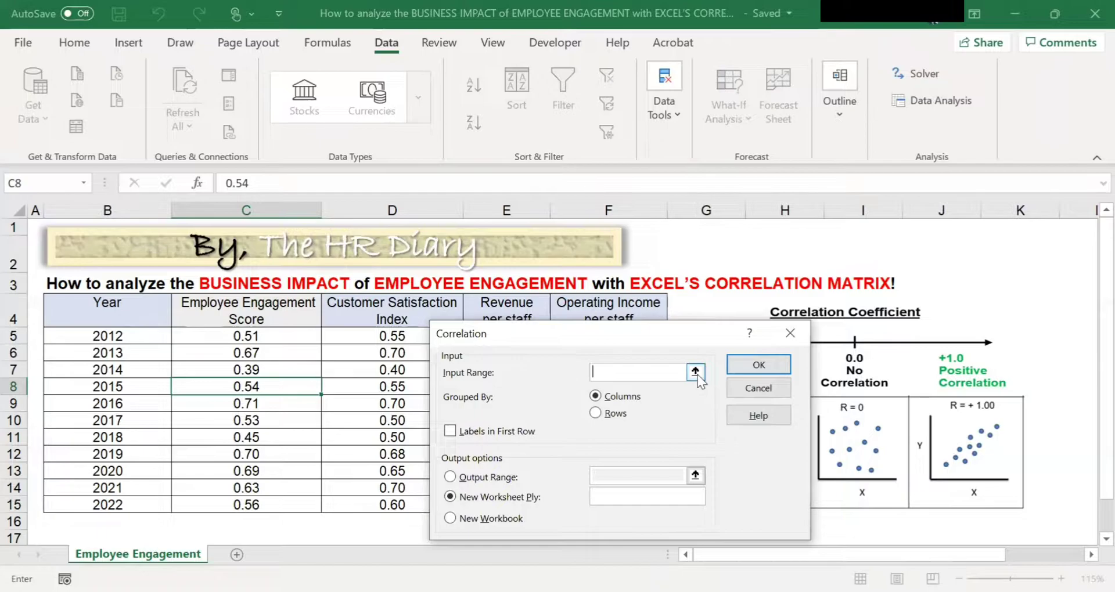
# Set the Correlation input range to C4:F15, from the Employee Engagement Score header to Operating Income.
pyautogui.click(695, 371)
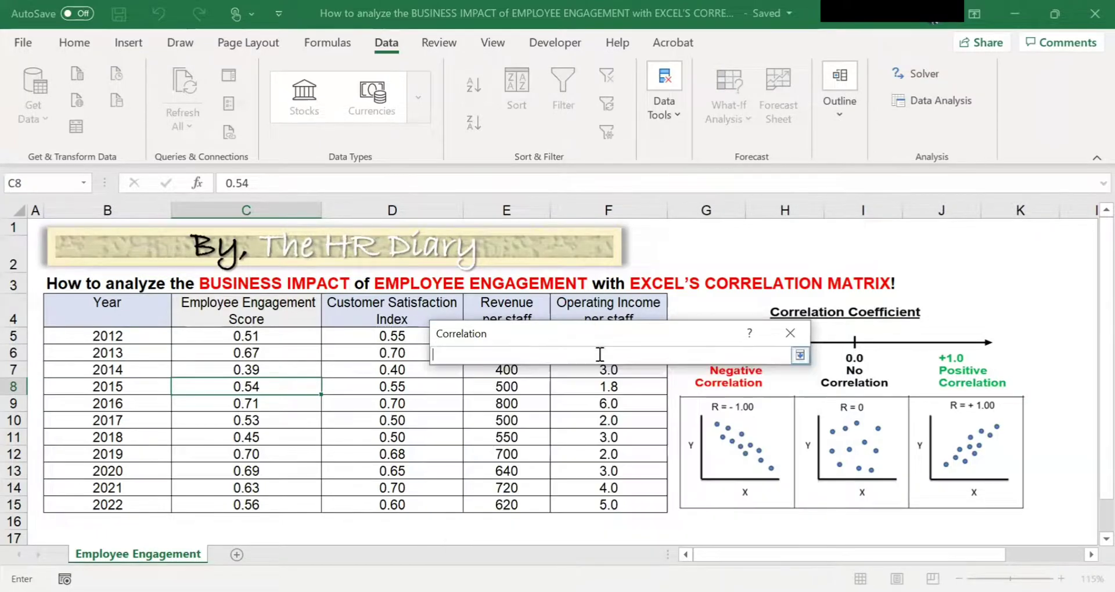
pyautogui.click(226, 307)
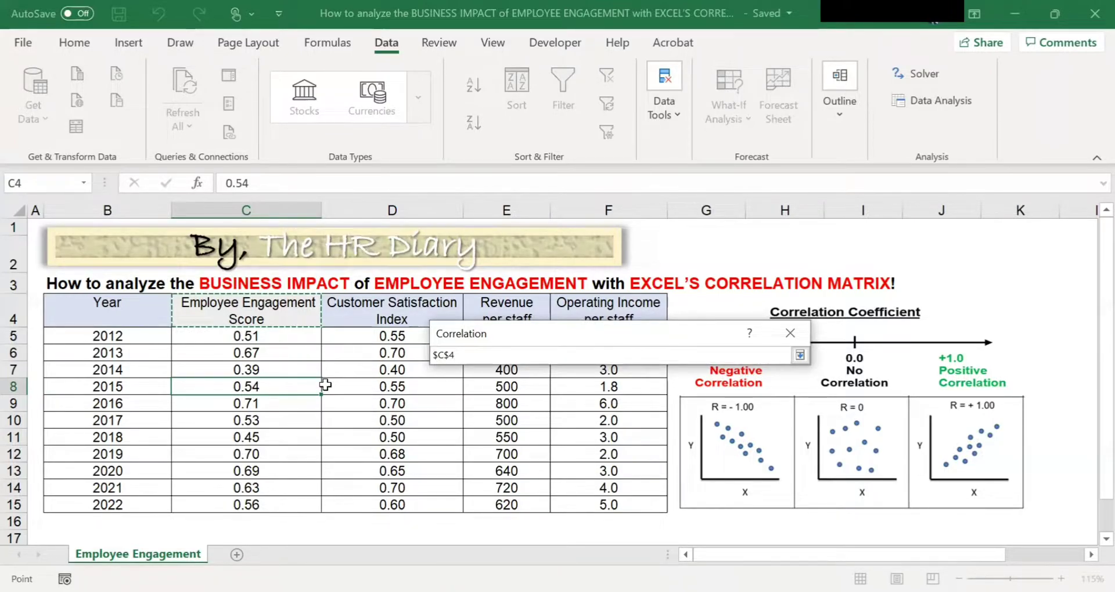
pyautogui.keyDown('shift'); pyautogui.click(585, 307); pyautogui.keyUp('shift')
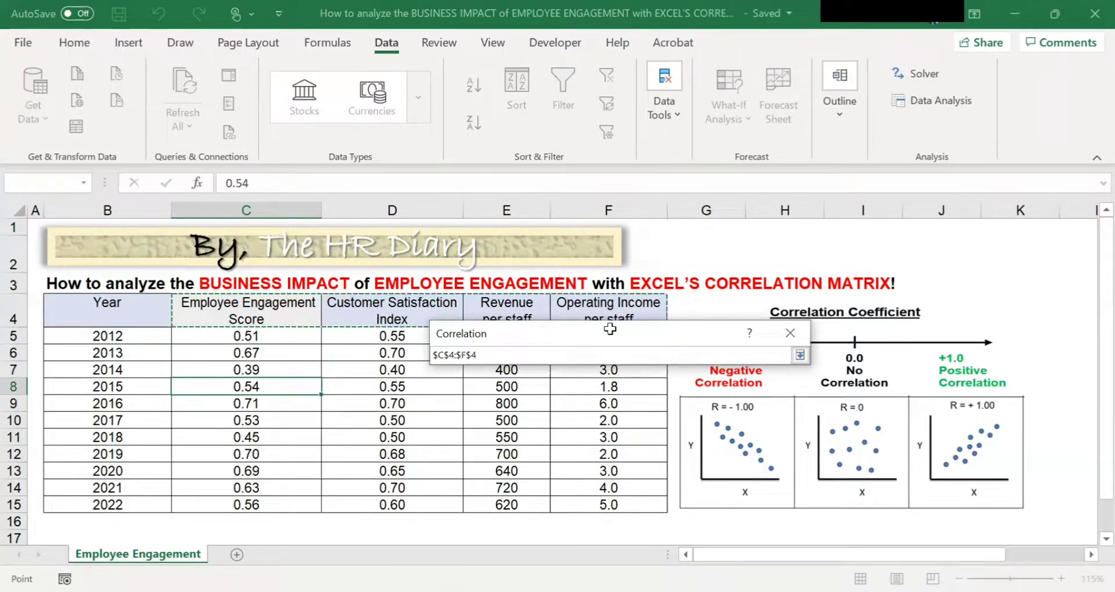
pyautogui.keyDown('shift'); pyautogui.click(639, 500); pyautogui.keyUp('shift')
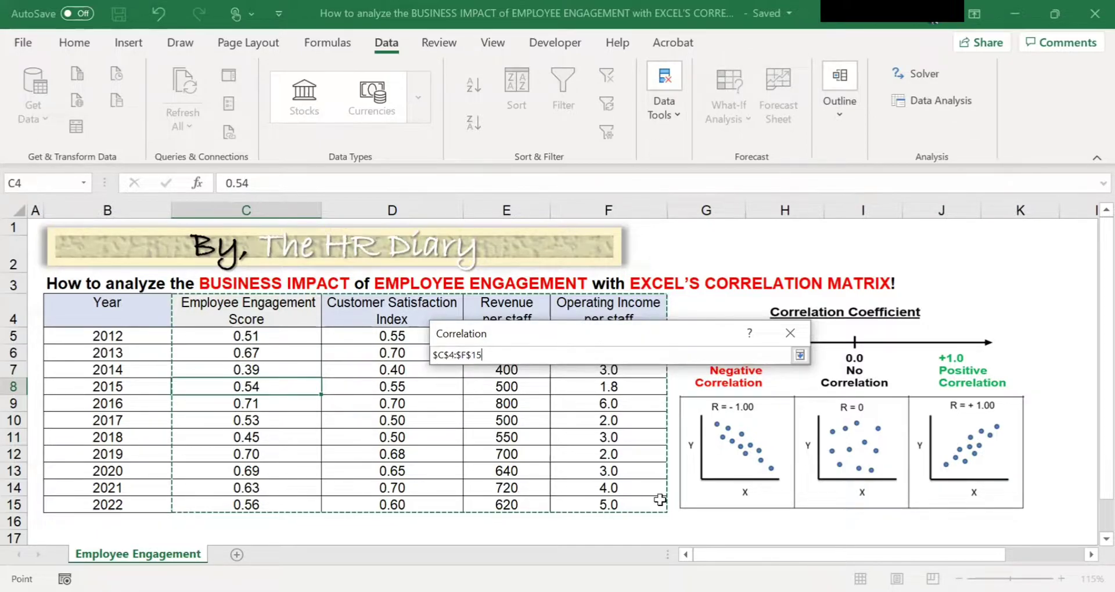
pyautogui.press('Return')
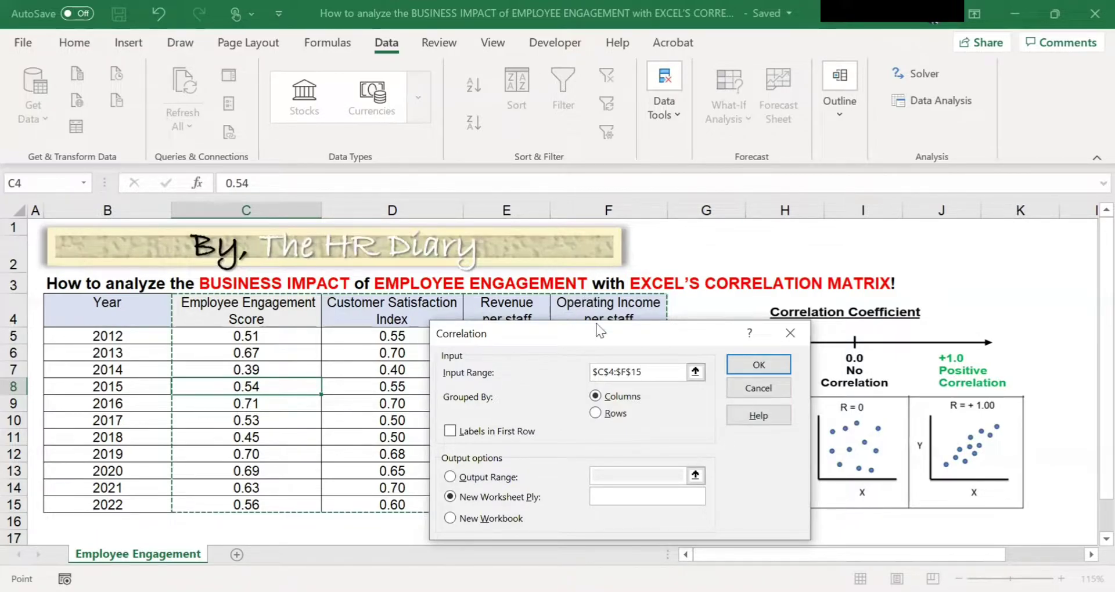
# Enable Labels in First Row so the four column headers name the matrix.
pyautogui.click(453, 434)
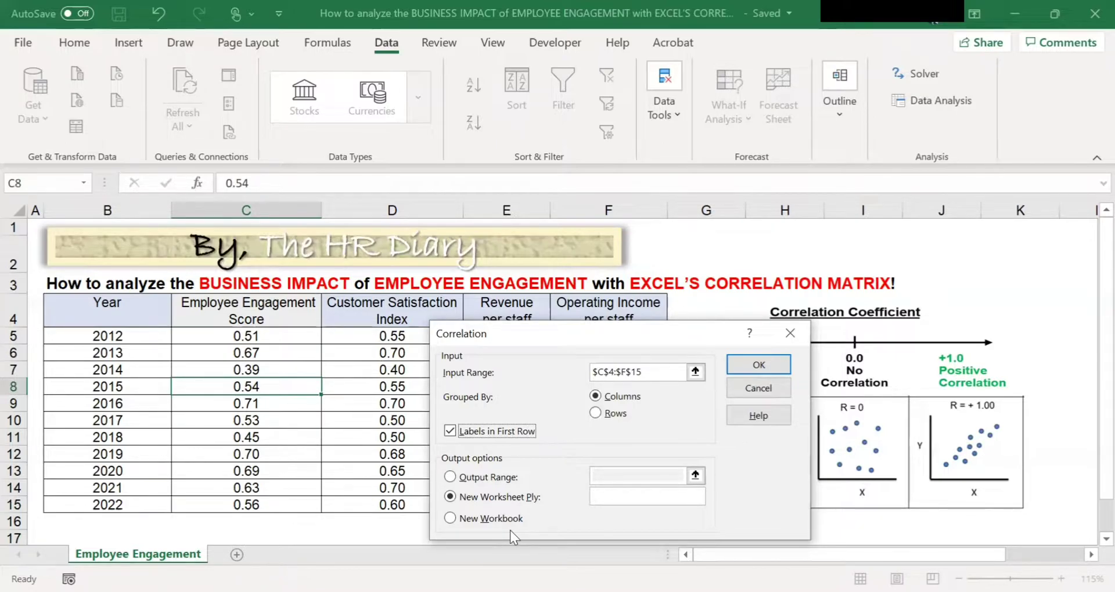
# Send the correlation output to an output range starting at cell B17 on this sheet.
pyautogui.click(463, 477)
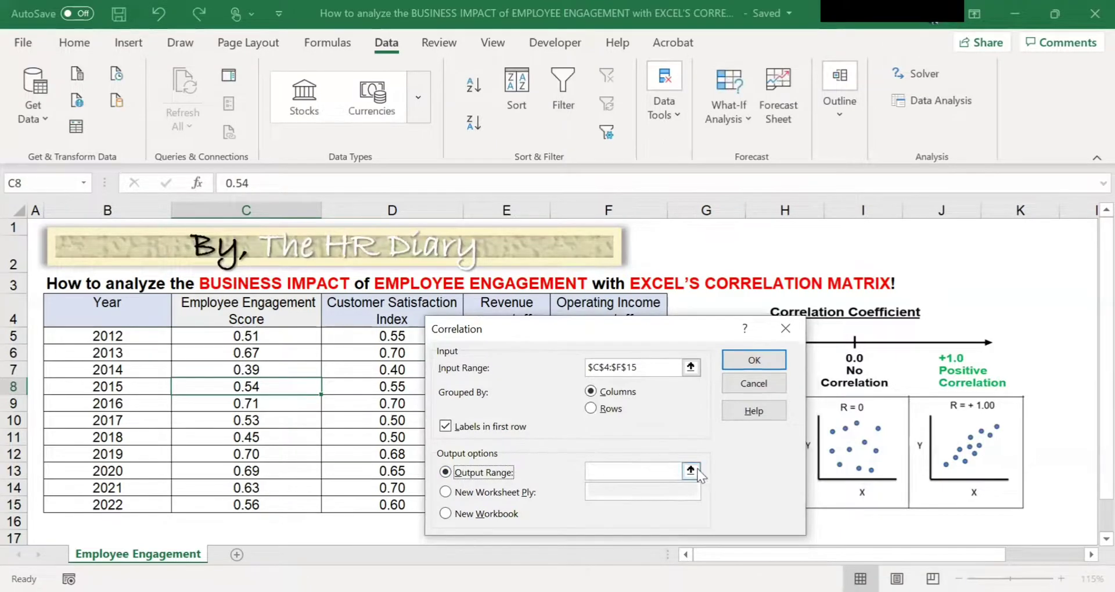
pyautogui.click(690, 471)
pyautogui.scroll(-1, 117, 505)
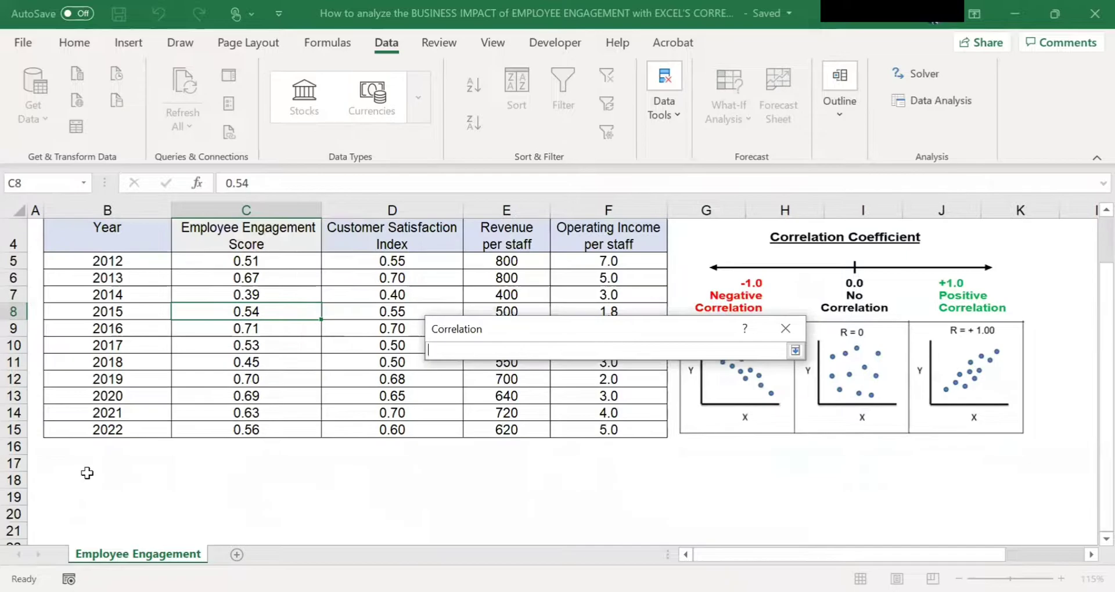
pyautogui.click(96, 463)
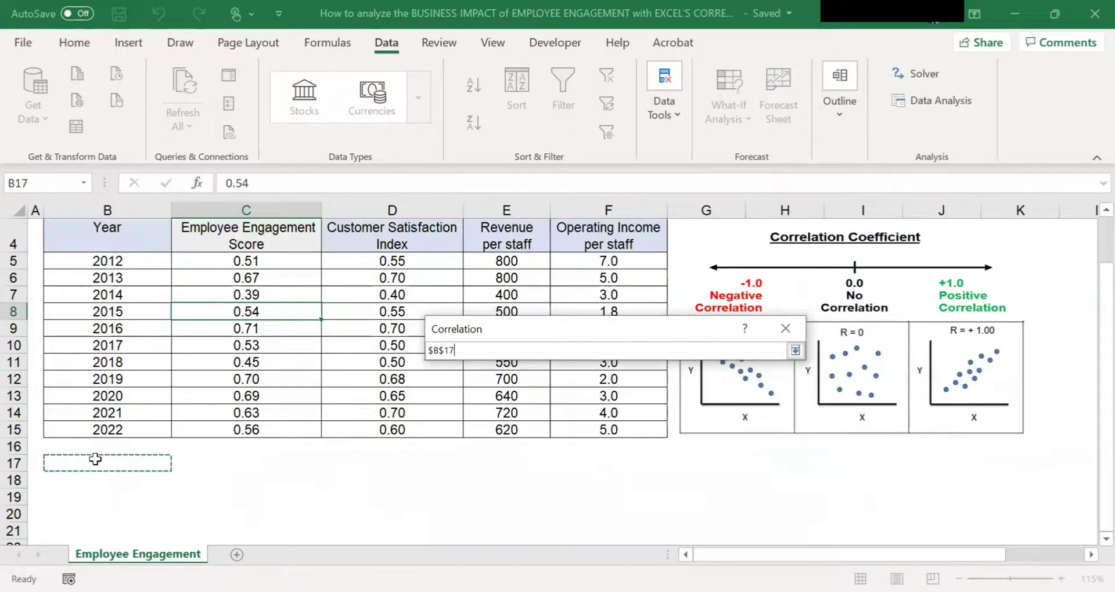
pyautogui.click(794, 350)
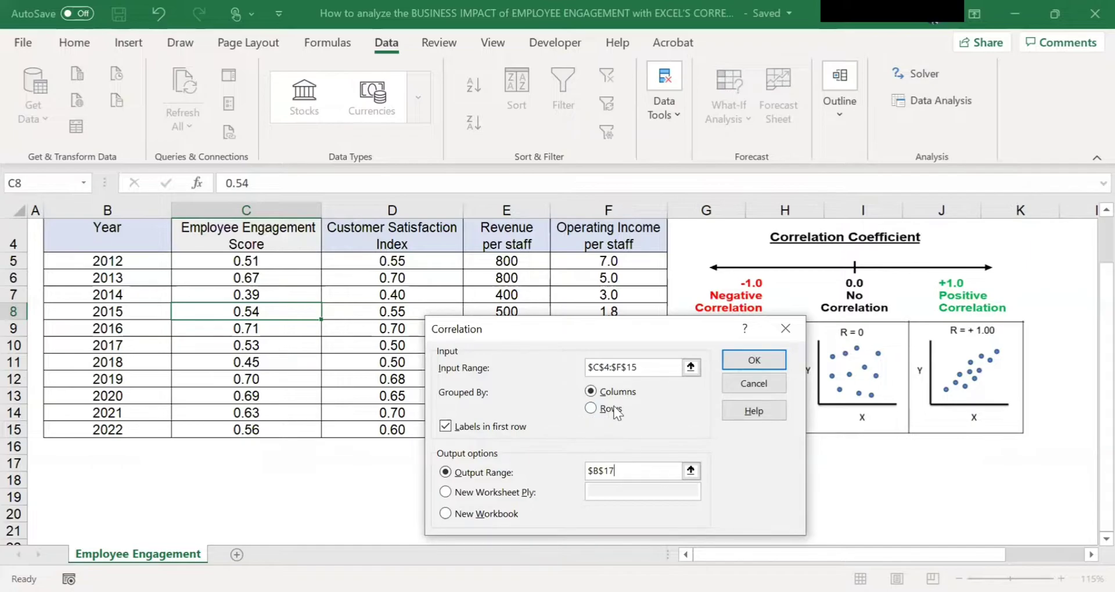
# Generate the 4×4 correlation matrix at B17:F21 and select its coefficients C18:F21.
pyautogui.click(760, 363)
pyautogui.scroll(-2, 610, 418)
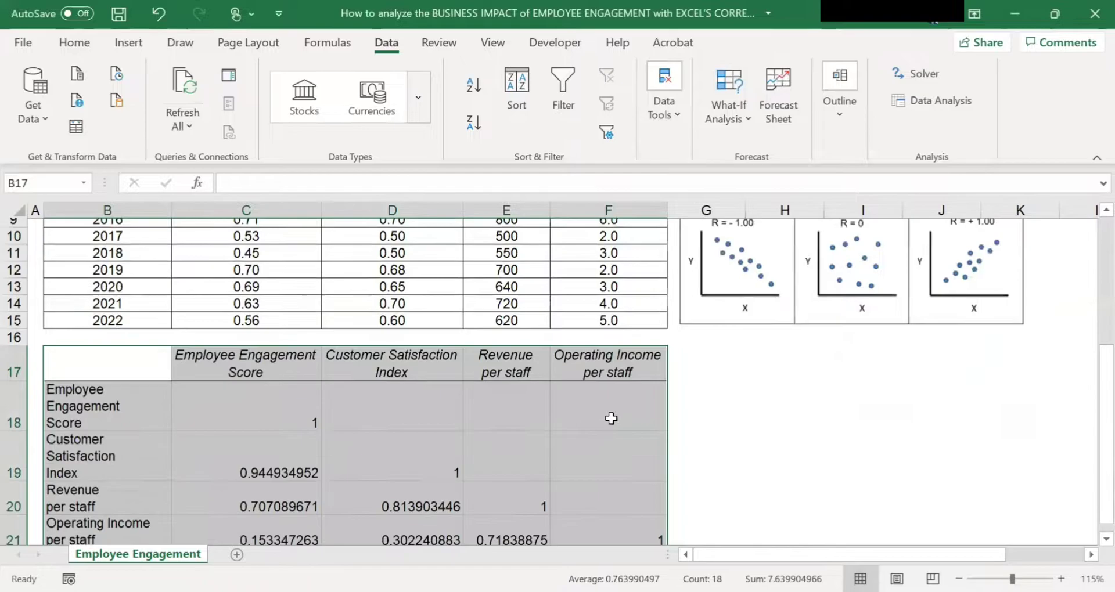
pyautogui.scroll(-1, 606, 424)
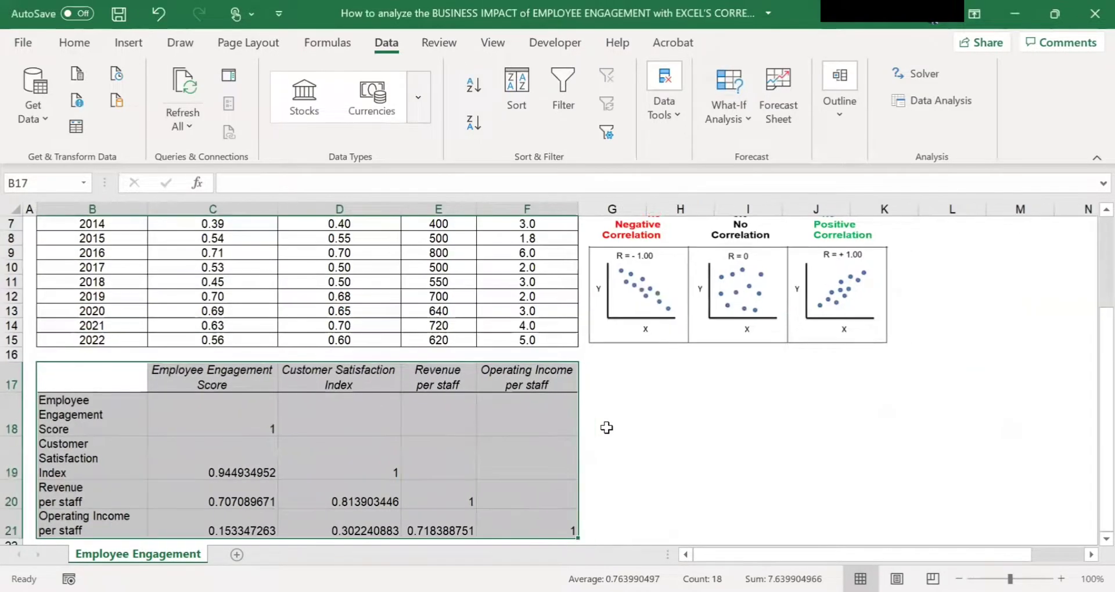
pyautogui.scroll(-1, 606, 428)
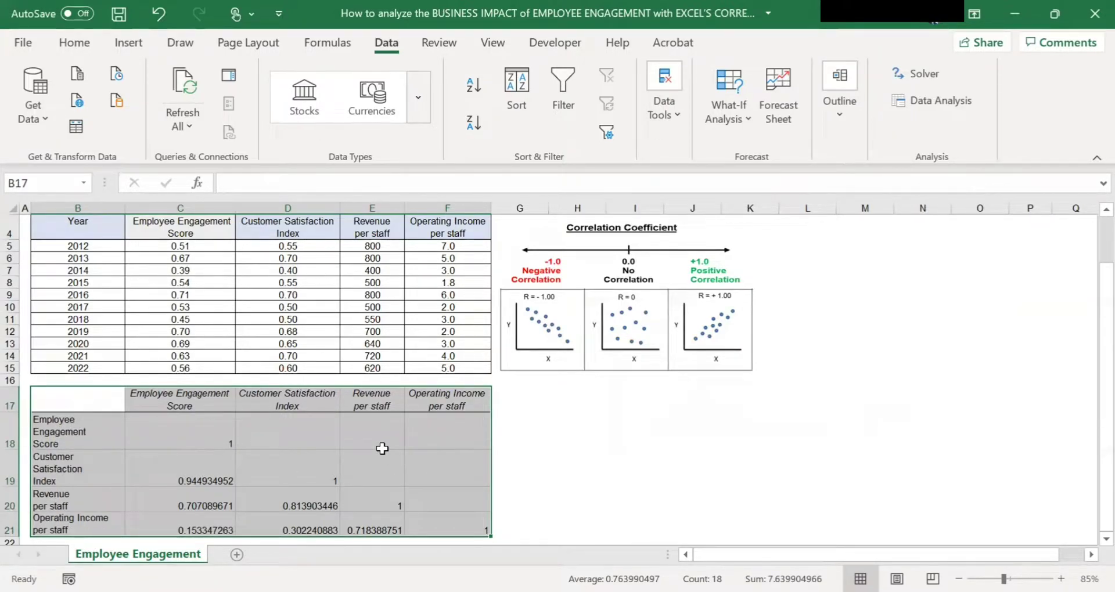
pyautogui.moveTo(164, 445); pyautogui.dragTo(451, 517)
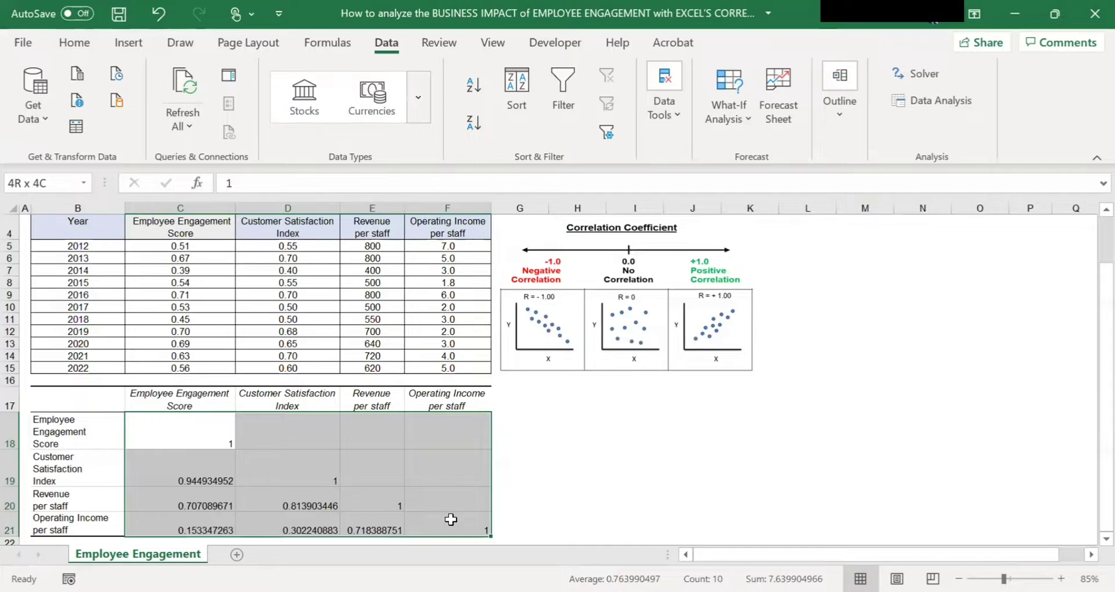
pyautogui.moveTo(451, 519); pyautogui.dragTo(450, 519)
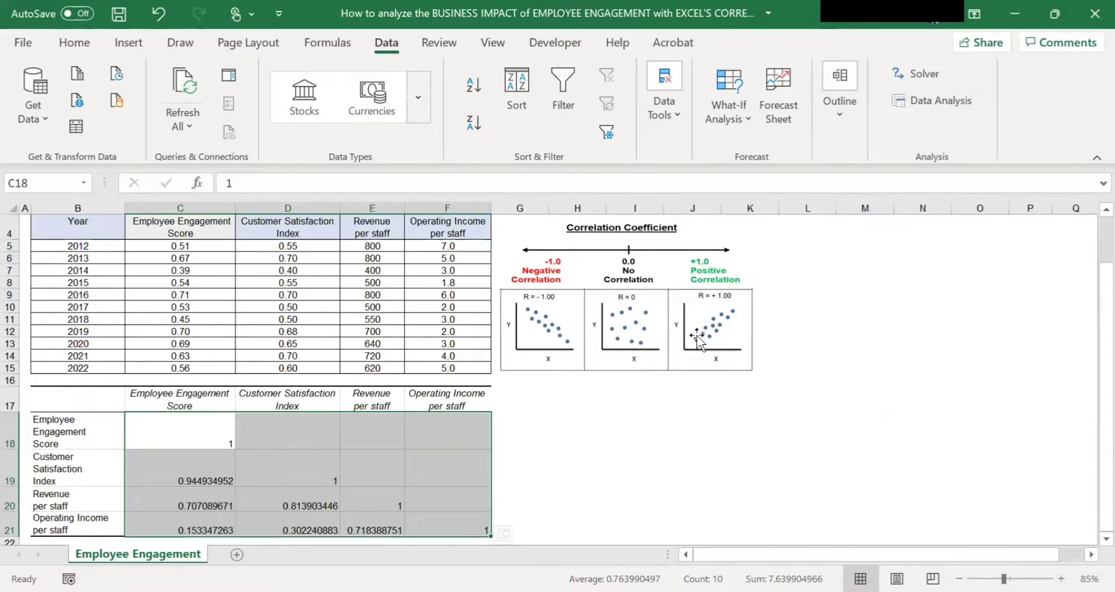
pyautogui.click(249, 463)
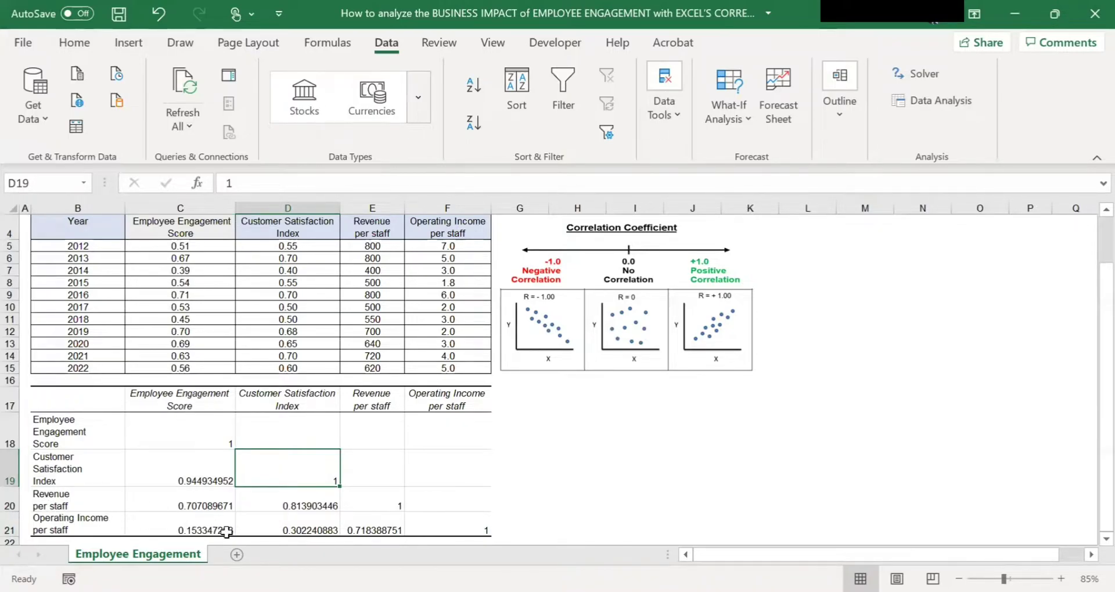
pyautogui.click(219, 473)
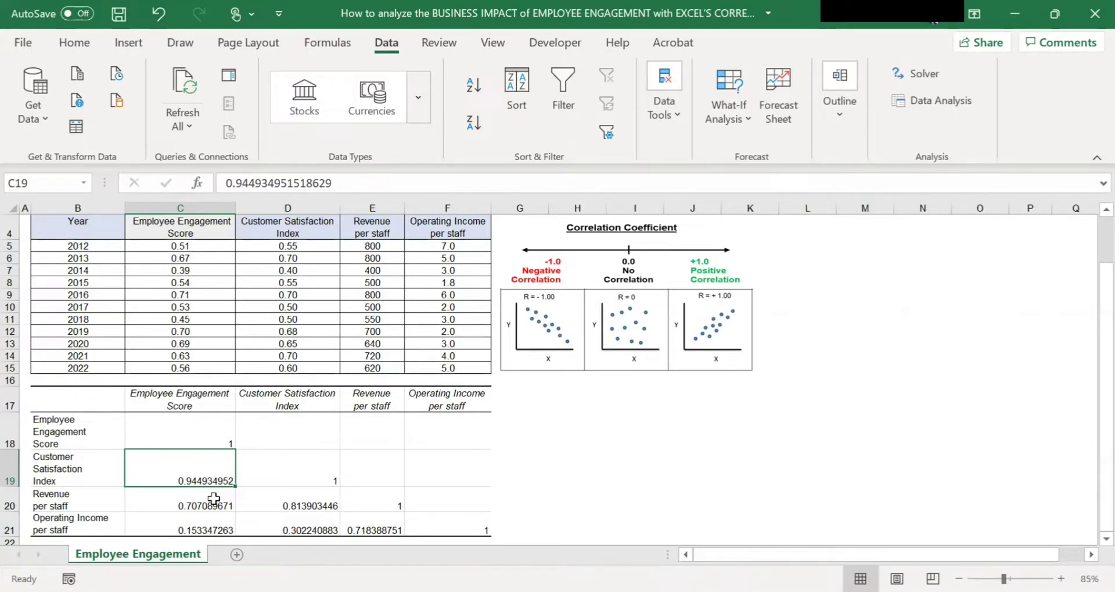
pyautogui.moveTo(214, 498)
pyautogui.mouseDown()
pyautogui.moveTo(87, 498)
pyautogui.moveTo(204, 499)
pyautogui.mouseUp()
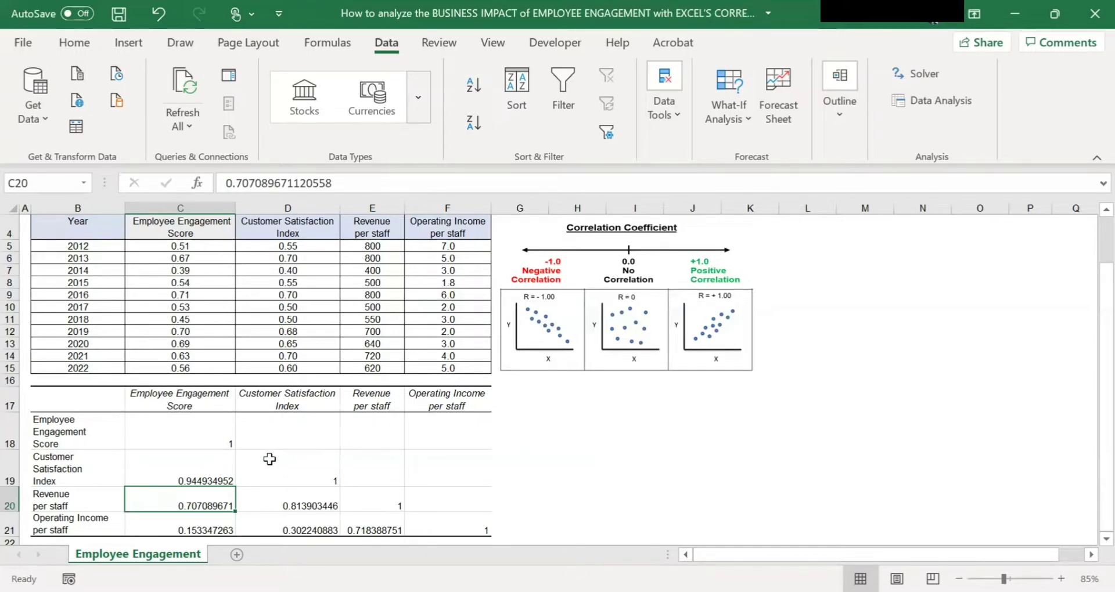
pyautogui.scroll(-1, 270, 458)
pyautogui.scroll(1, 270, 459)
pyautogui.click(209, 521)
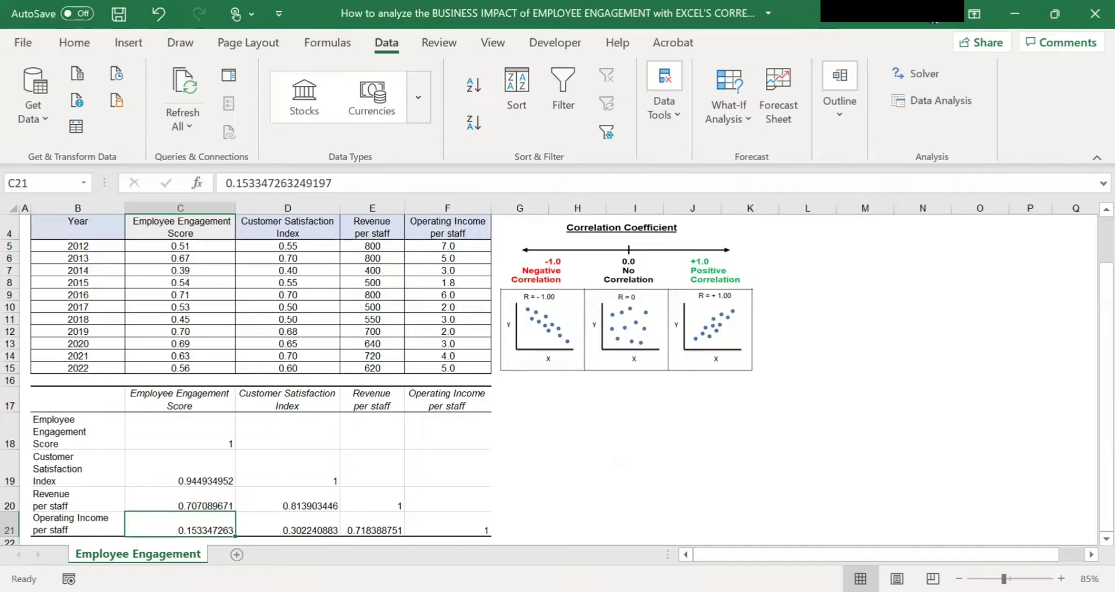
# Select C18:F21 and start a New Rule from Home > Conditional Formatting.
pyautogui.click(172, 439)
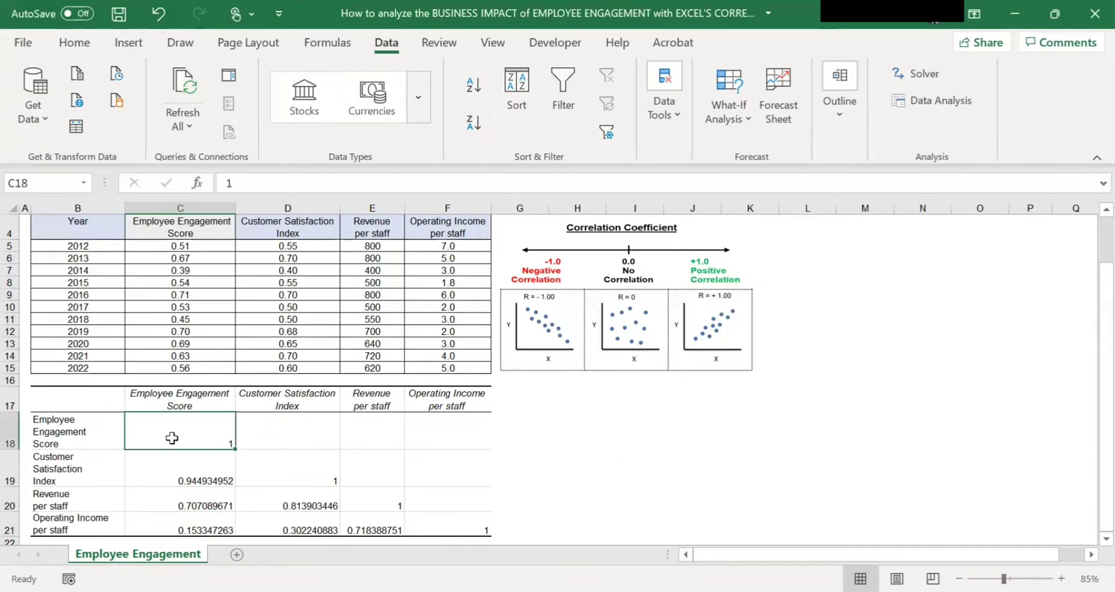
pyautogui.moveTo(171, 438); pyautogui.dragTo(431, 528)
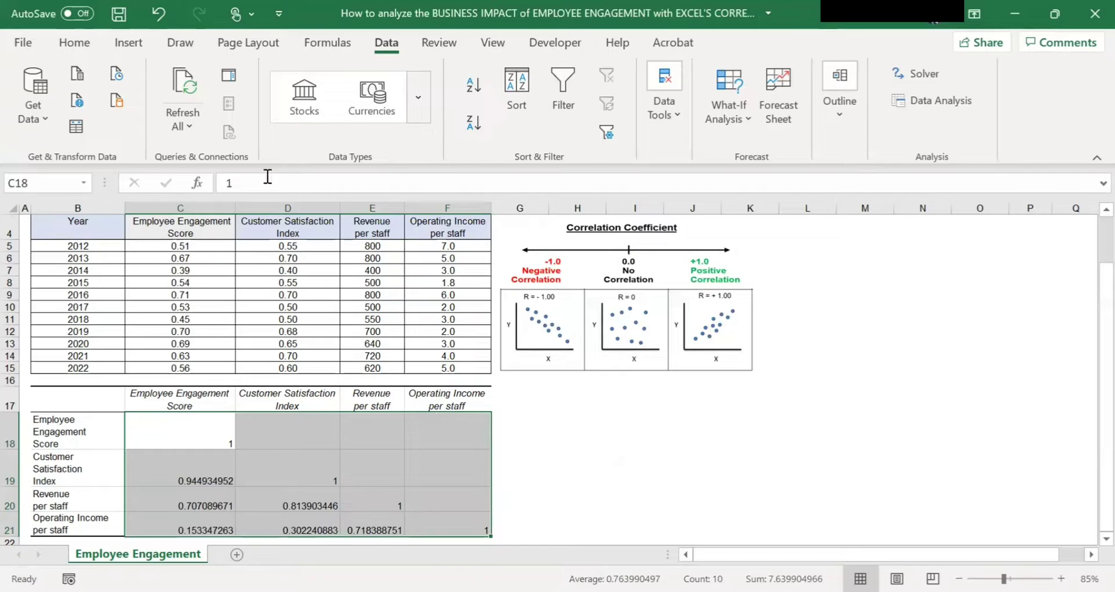
pyautogui.click(74, 42)
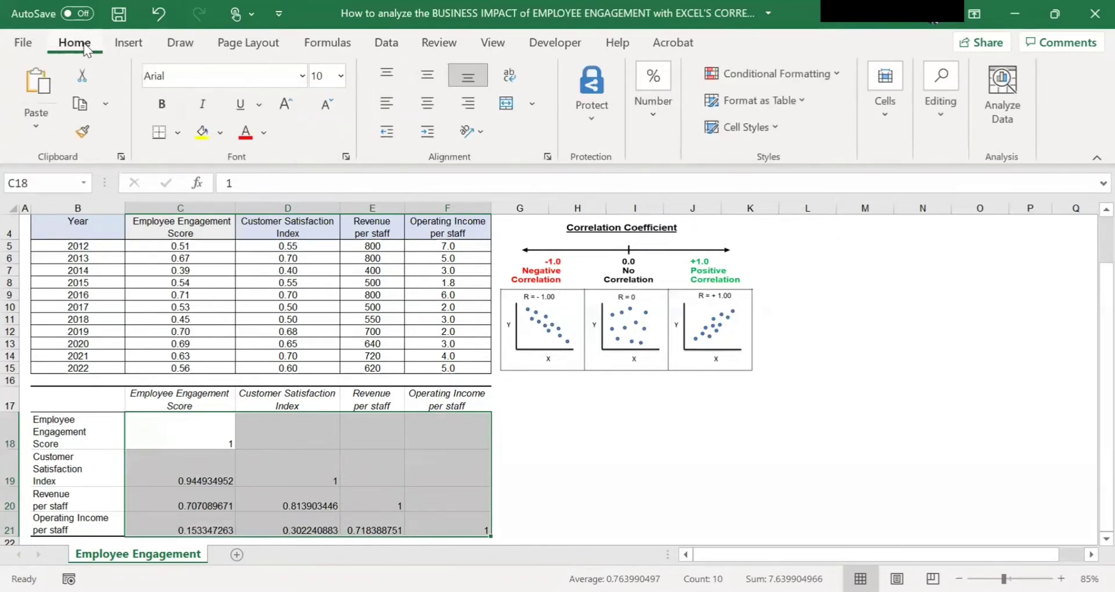
pyautogui.click(813, 73)
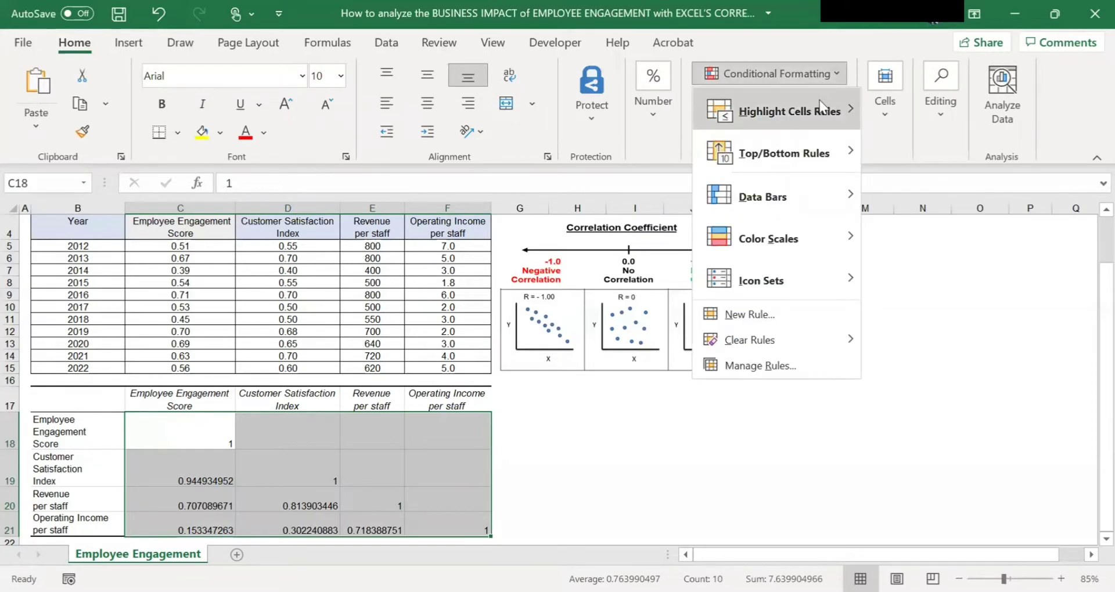
pyautogui.click(807, 319)
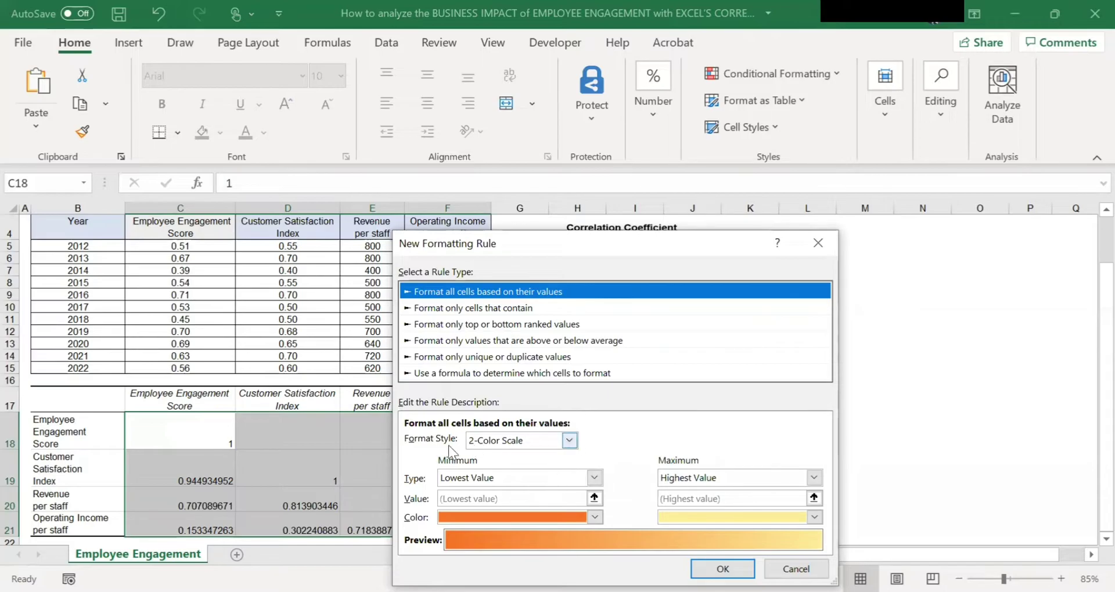
# Make the rule a 3-Color Scale with a red minimum at the number -1.
pyautogui.click(570, 441)
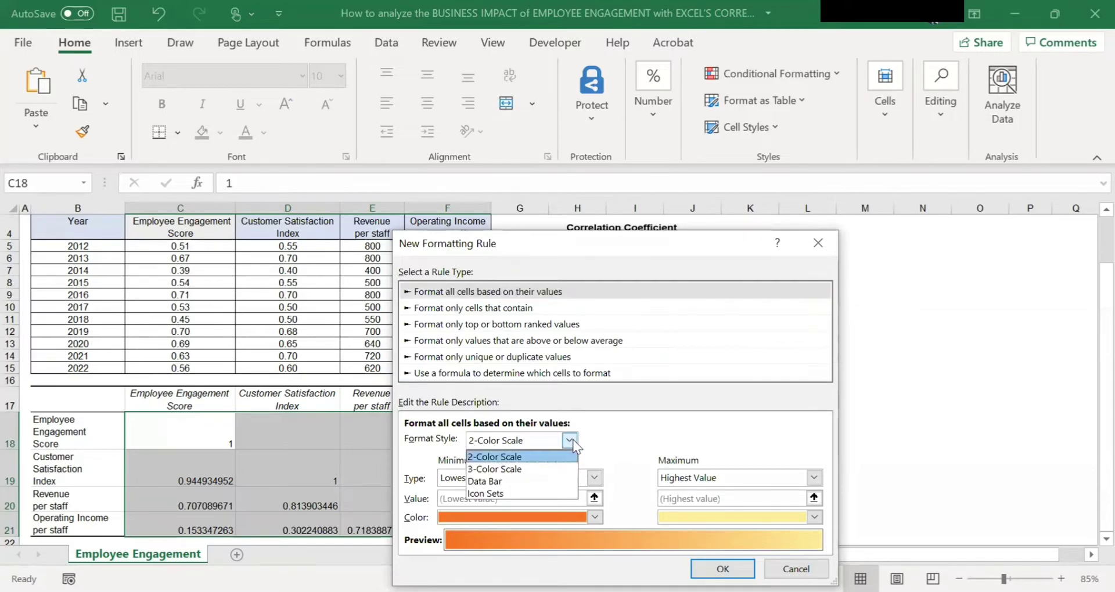
pyautogui.click(547, 469)
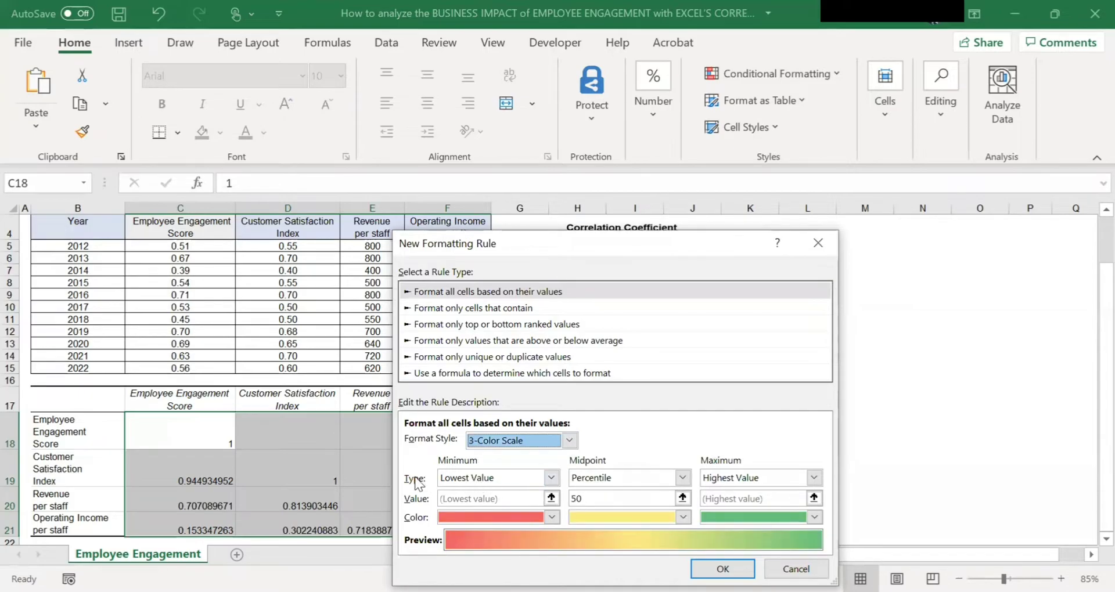
pyautogui.click(551, 477)
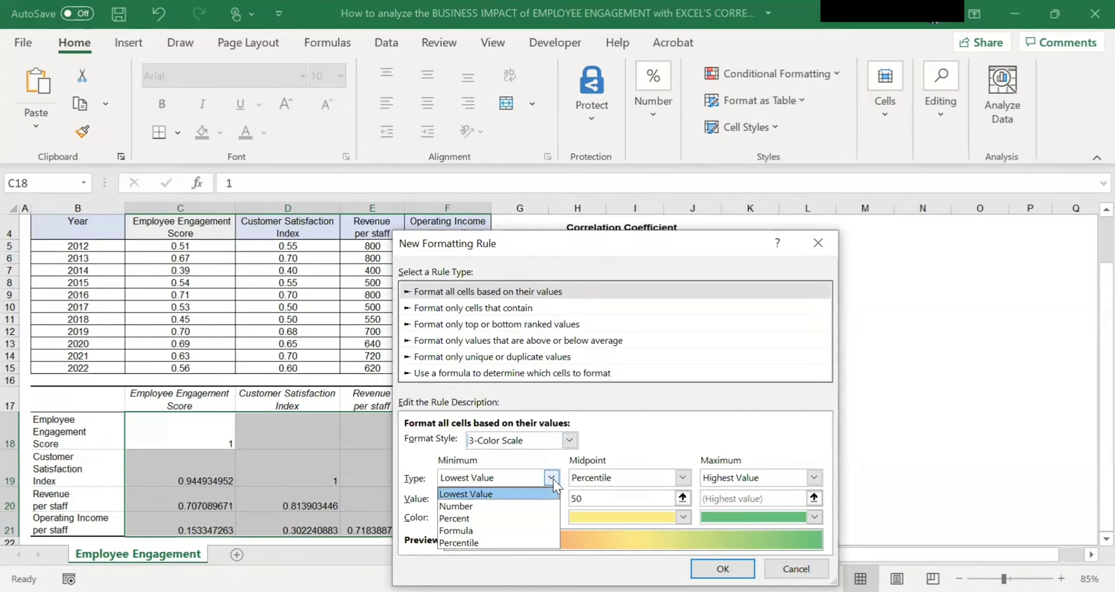
pyautogui.click(532, 509)
pyautogui.click(498, 499)
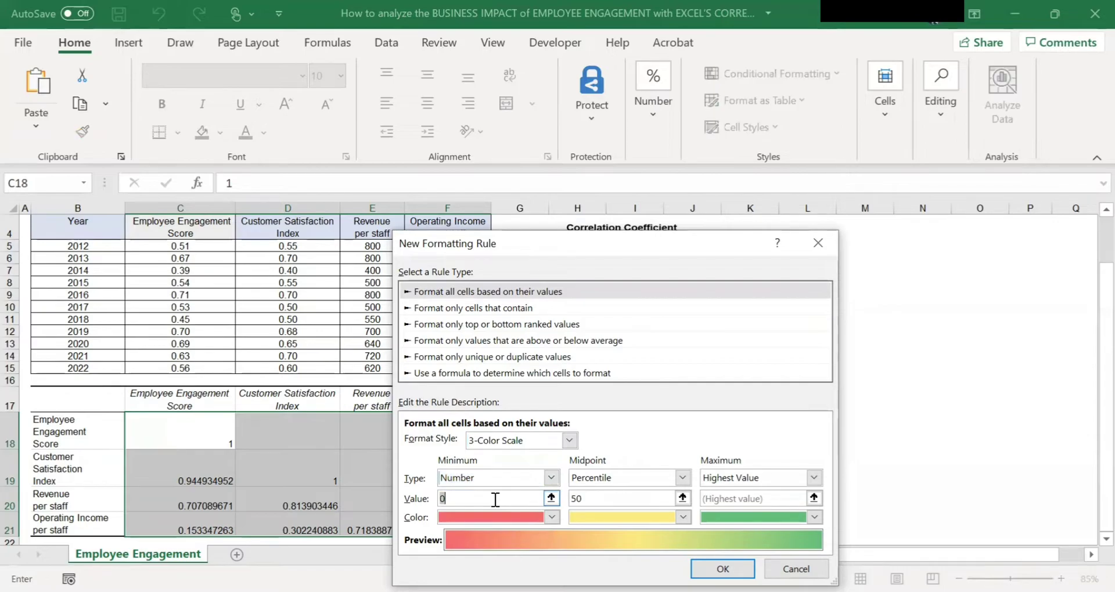
pyautogui.write('-1')
pyautogui.click(550, 517)
pyautogui.click(461, 468)
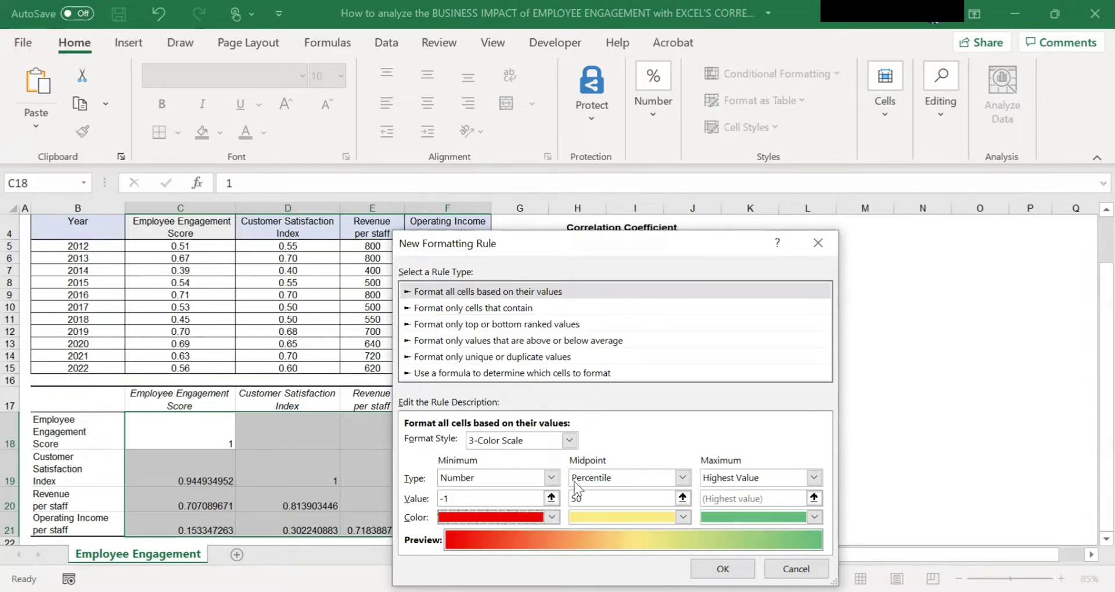
# Set the midpoint to the number 0 and the maximum to the number +1.
pyautogui.click(682, 477)
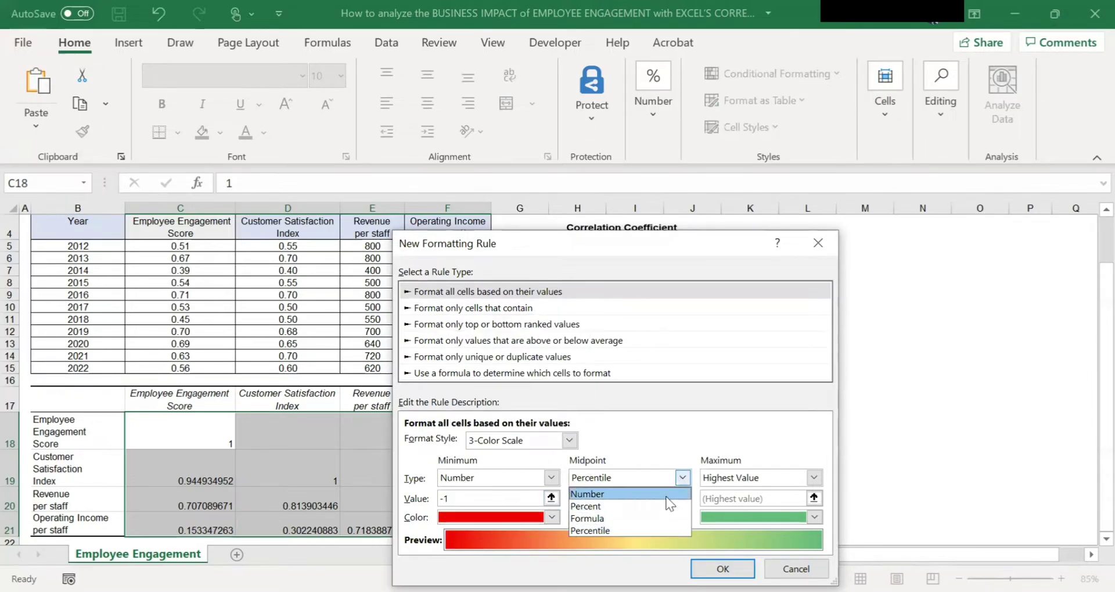
pyautogui.click(671, 495)
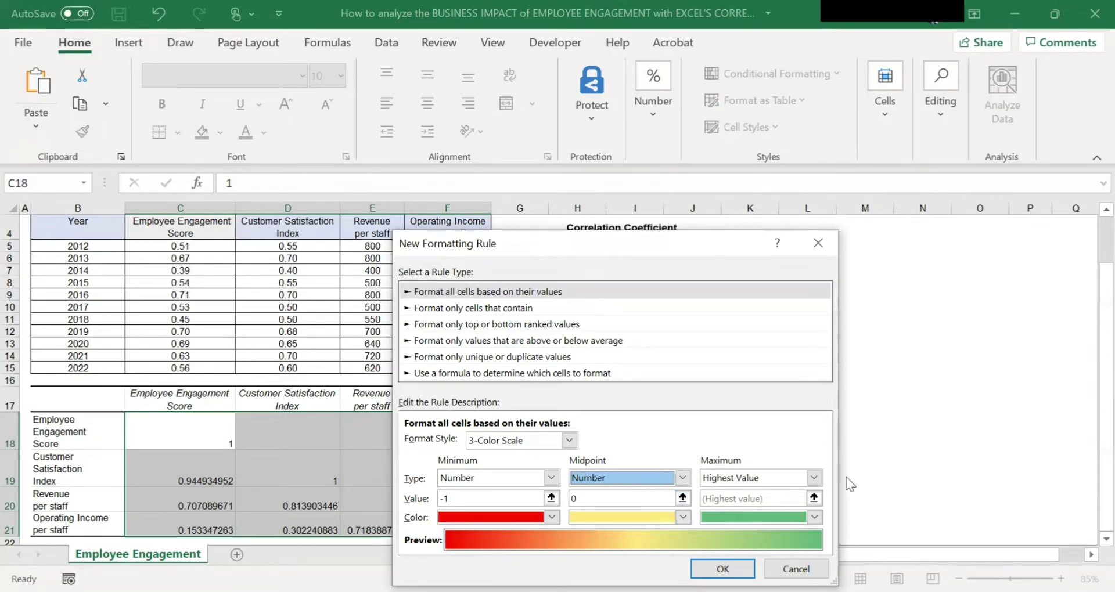
pyautogui.click(813, 477)
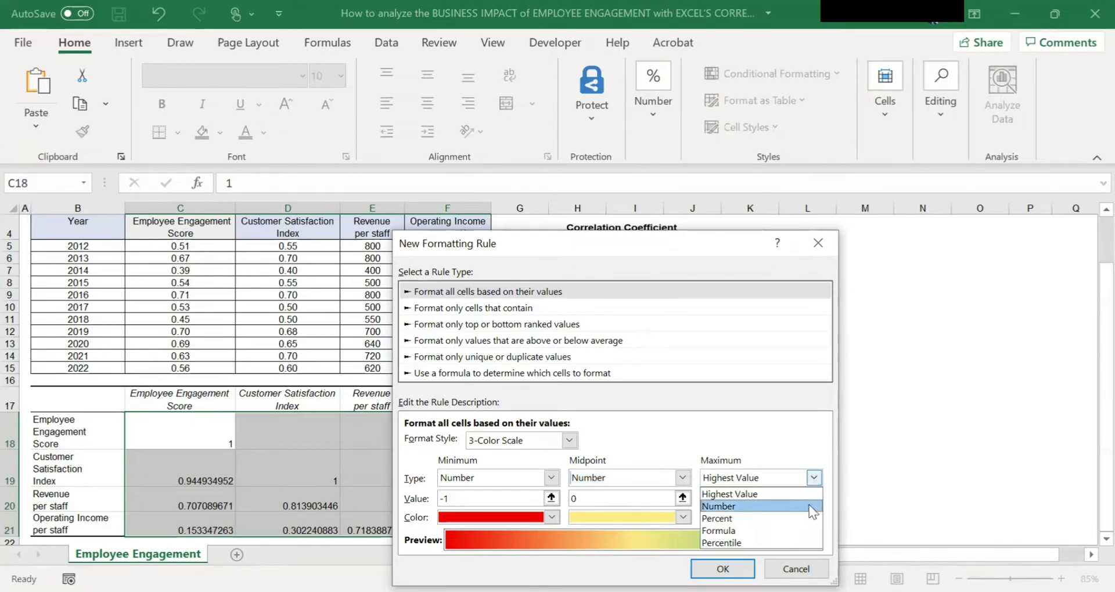
pyautogui.click(799, 501)
pyautogui.click(799, 502)
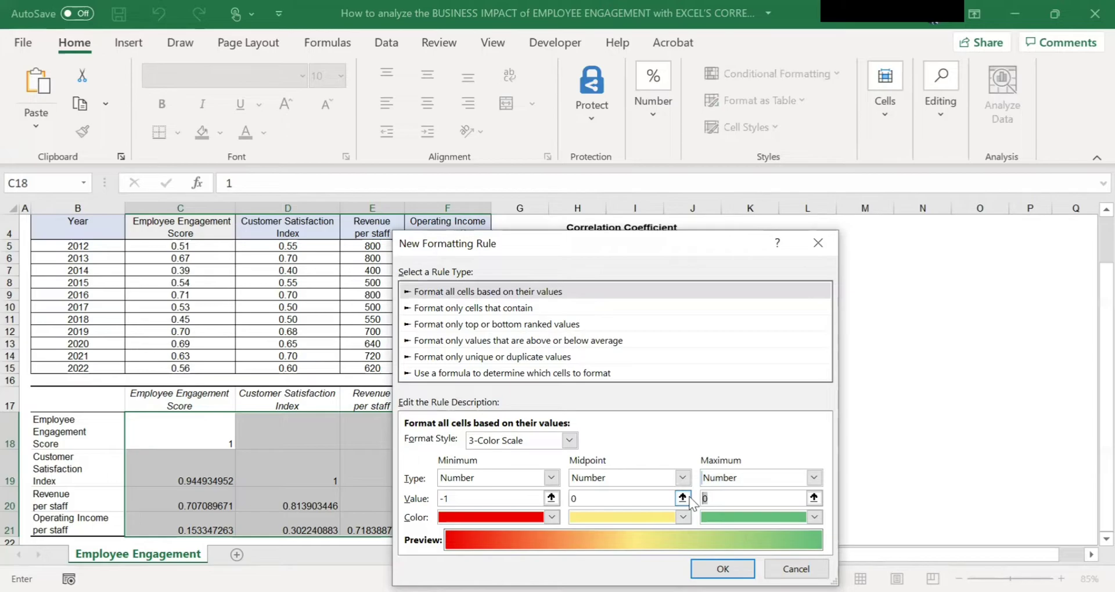
pyautogui.write('+1')
# Change the +1 maximum colour to the light green standard colour.
pyautogui.click(814, 517)
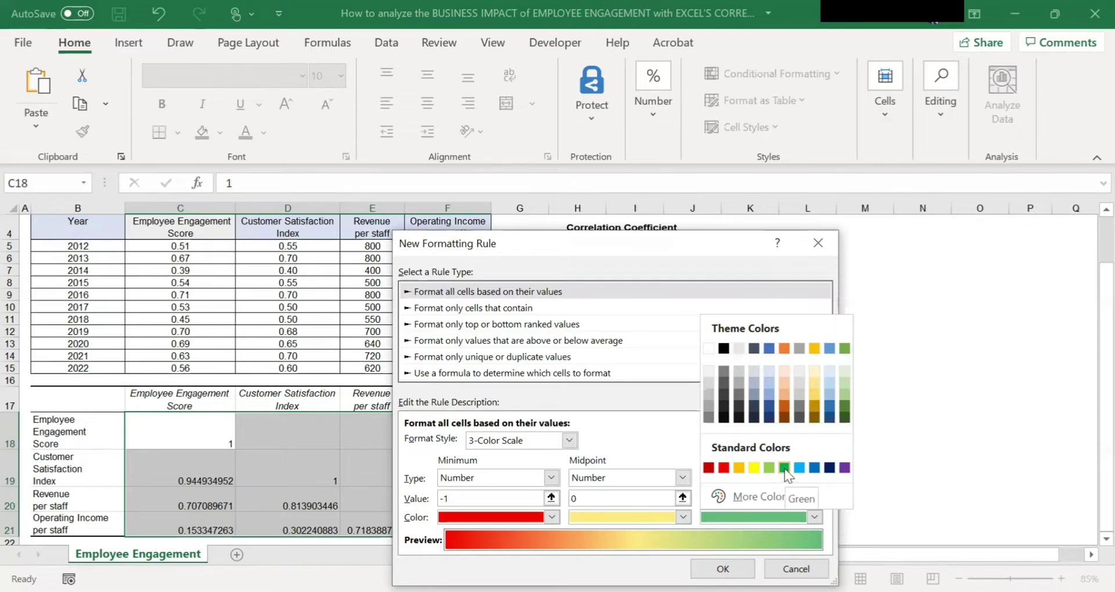
pyautogui.click(768, 469)
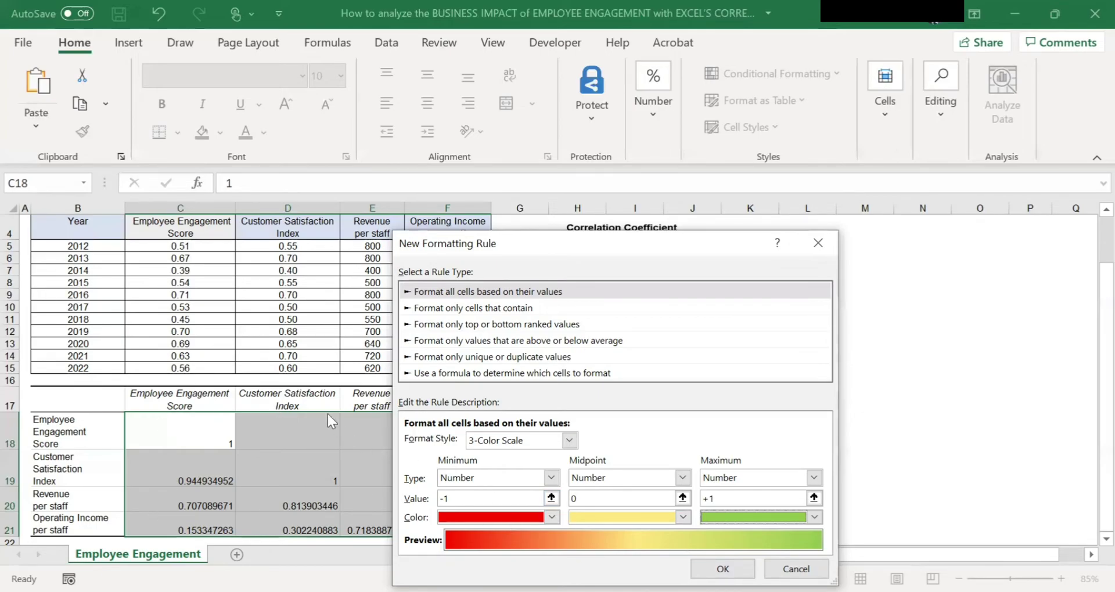
# Apply the red-yellow-green scale rule, then inspect the shaded Employee Engagement correlations in column C.
pyautogui.click(722, 568)
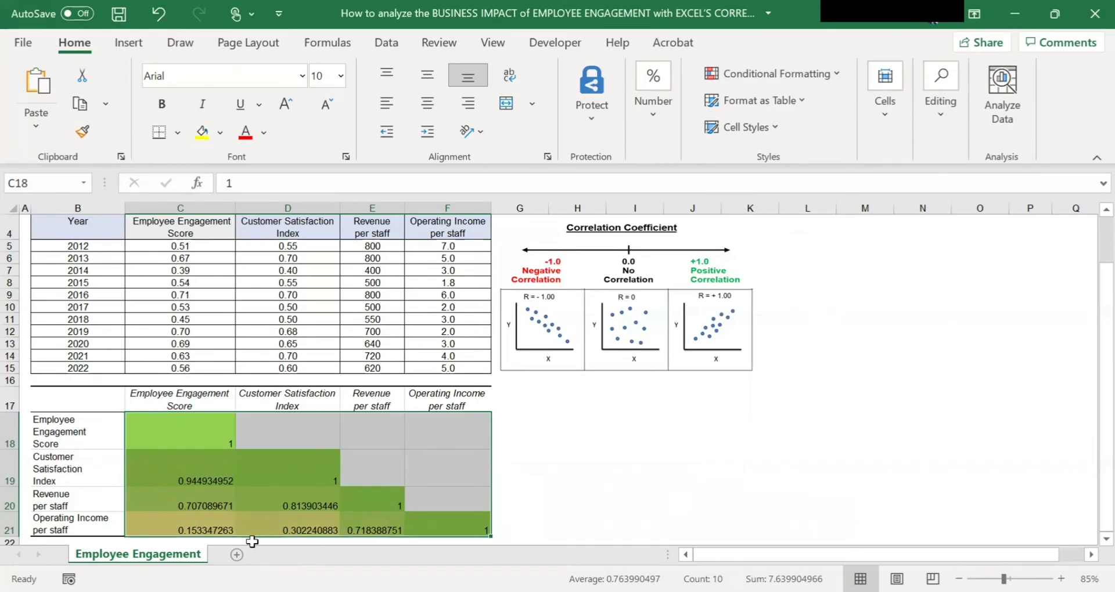
pyautogui.click(188, 392)
pyautogui.moveTo(188, 392); pyautogui.dragTo(195, 522)
pyautogui.click(214, 498)
pyautogui.click(205, 464)
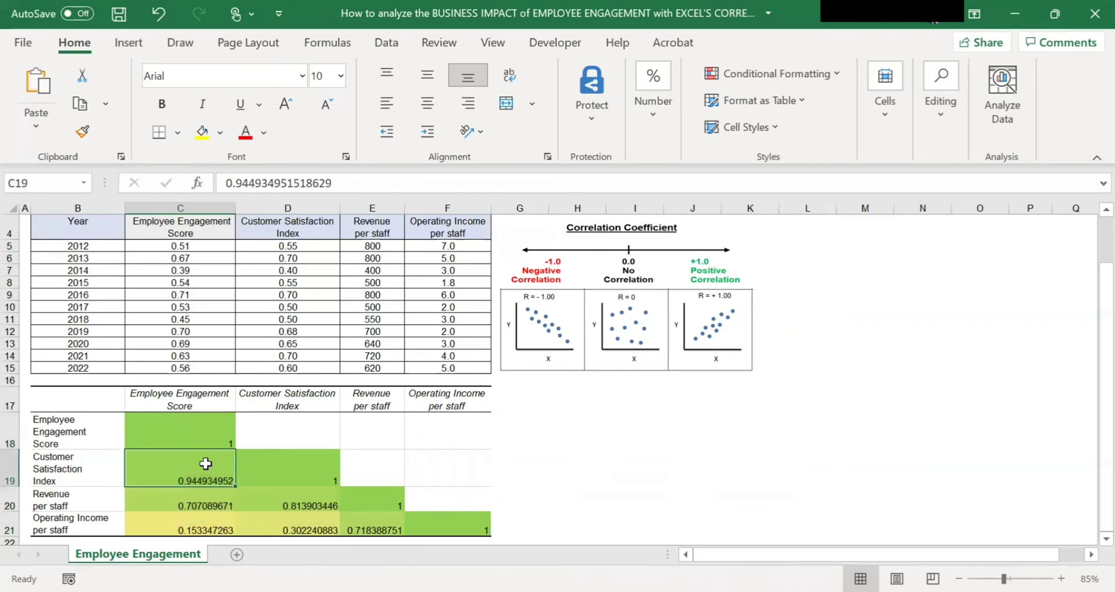